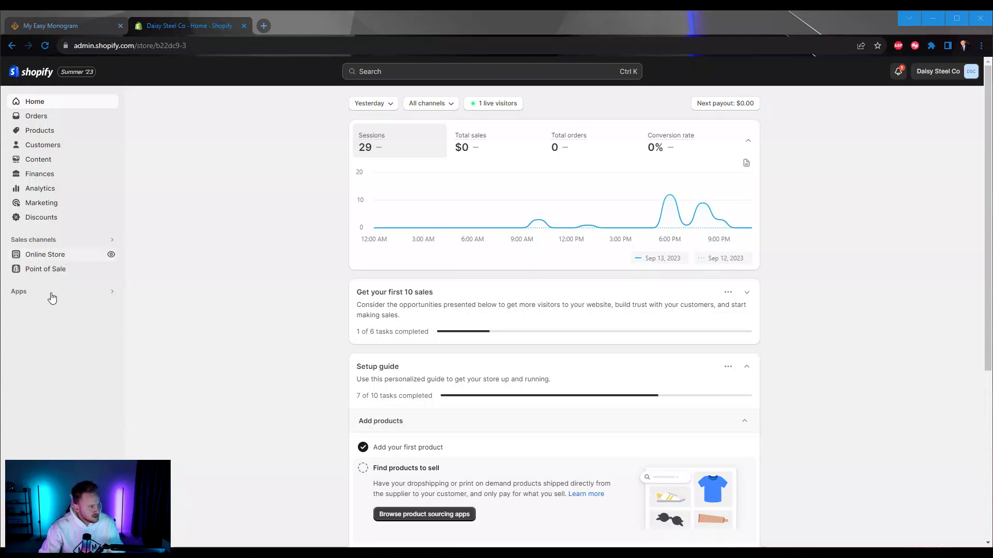
Step: Open the current Dawn theme in the theme editor from Online Store
{"action": "left_click", "coordinate": [58, 262]}
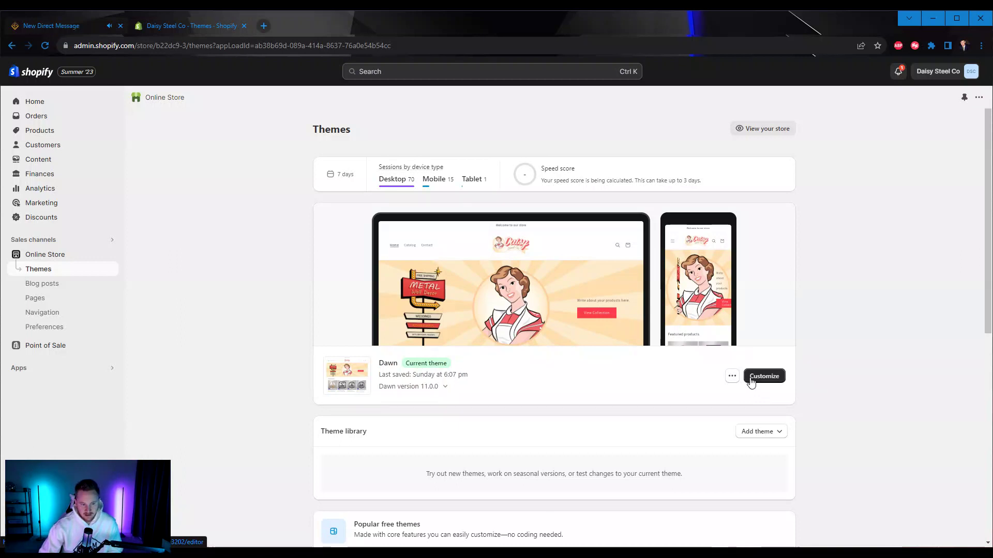
{"action": "left_click", "coordinate": [751, 381]}
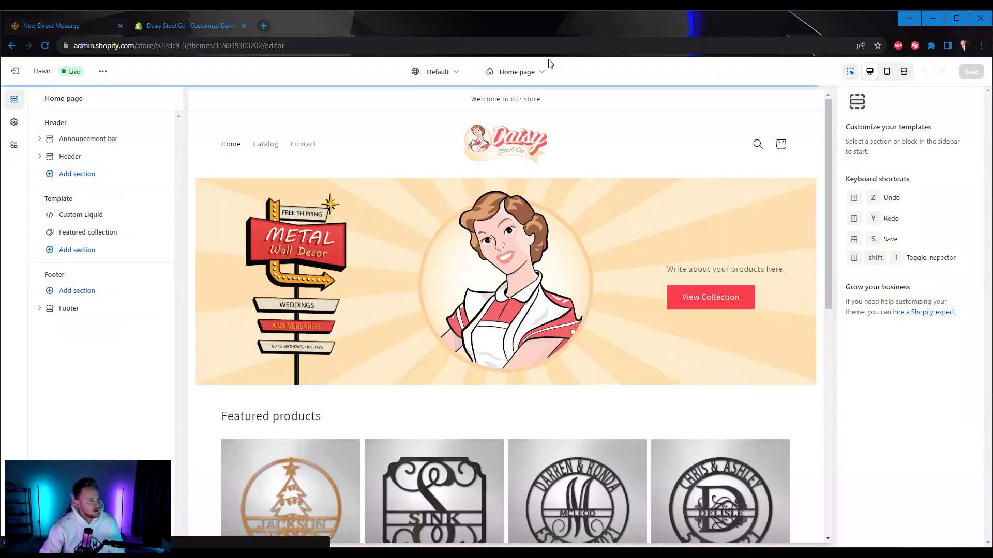
Step: Create a new product template named MEM based on Default product
{"action": "left_click", "coordinate": [513, 73]}
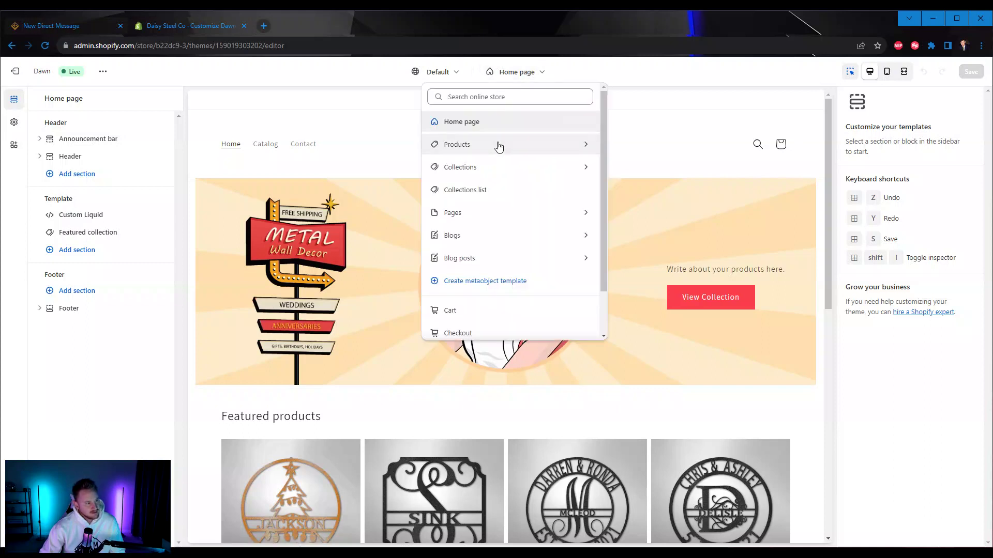
{"action": "left_click", "coordinate": [454, 149]}
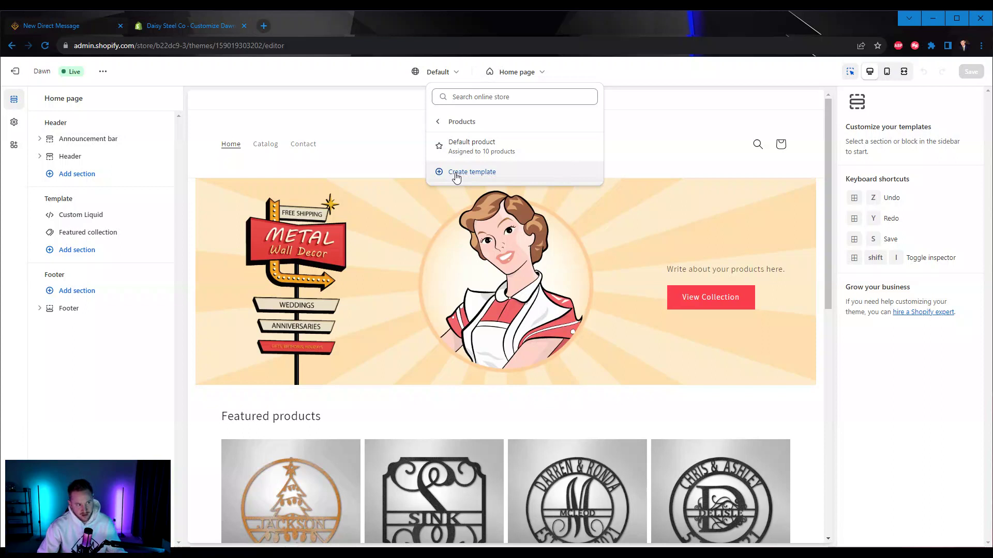
{"action": "left_click", "coordinate": [482, 172]}
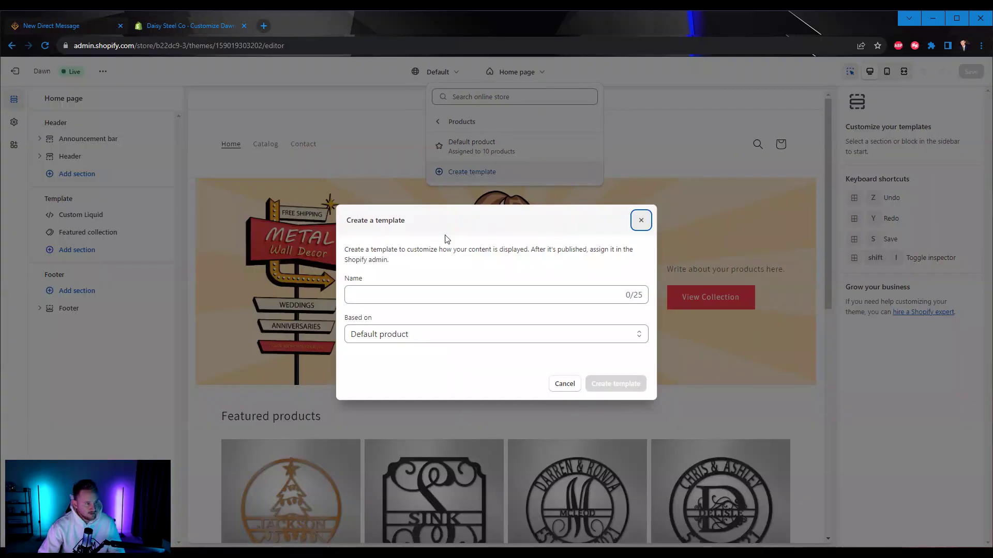
{"action": "left_click", "coordinate": [397, 295]}
{"action": "type", "text": "MEM"}
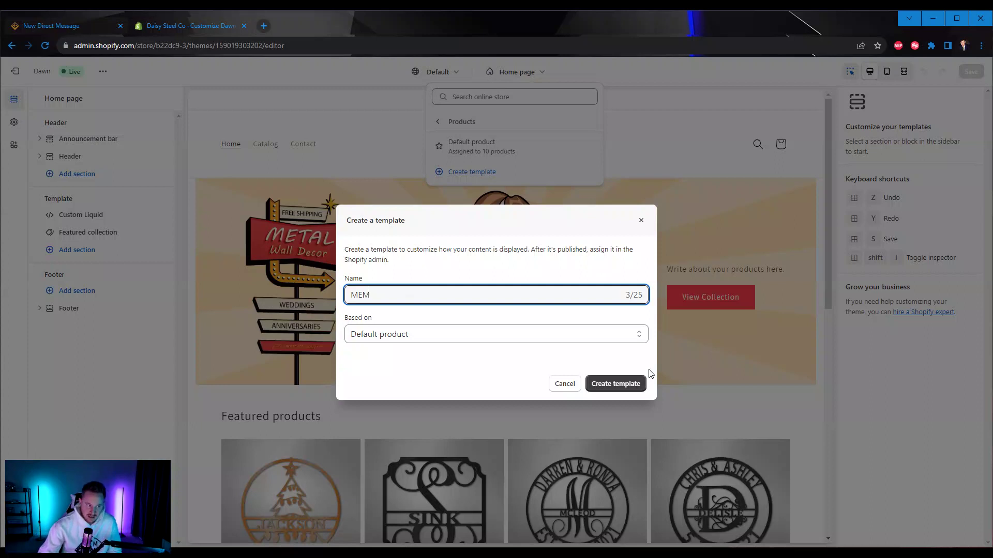
{"action": "left_click", "coordinate": [612, 387]}
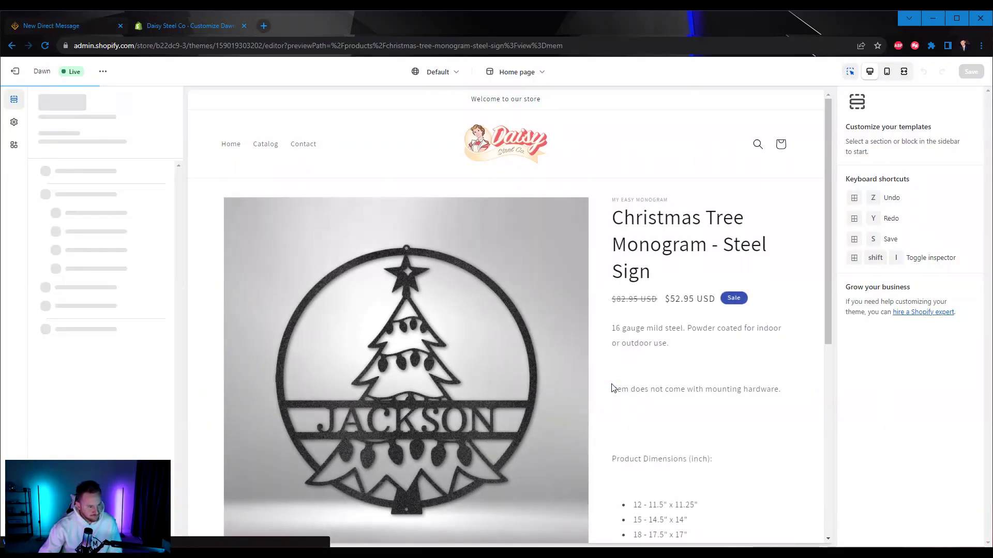
Step: Remove the mem-live-preview block and add it back from App blocks
{"action": "scroll", "coordinate": [709, 325], "scroll_direction": "down", "scroll_amount": 1}
{"action": "scroll", "coordinate": [709, 325], "scroll_direction": "down", "scroll_amount": 1}
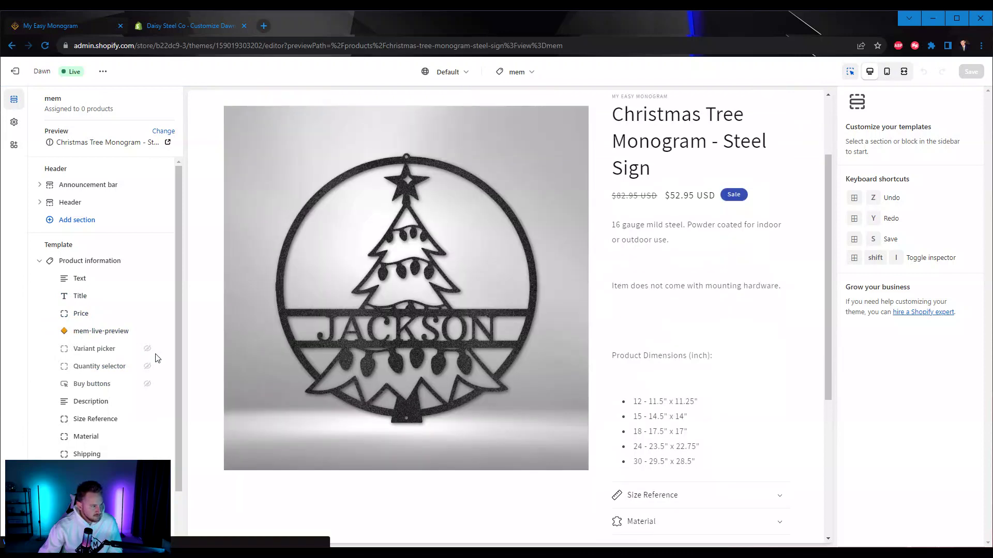
{"action": "left_click", "coordinate": [101, 331]}
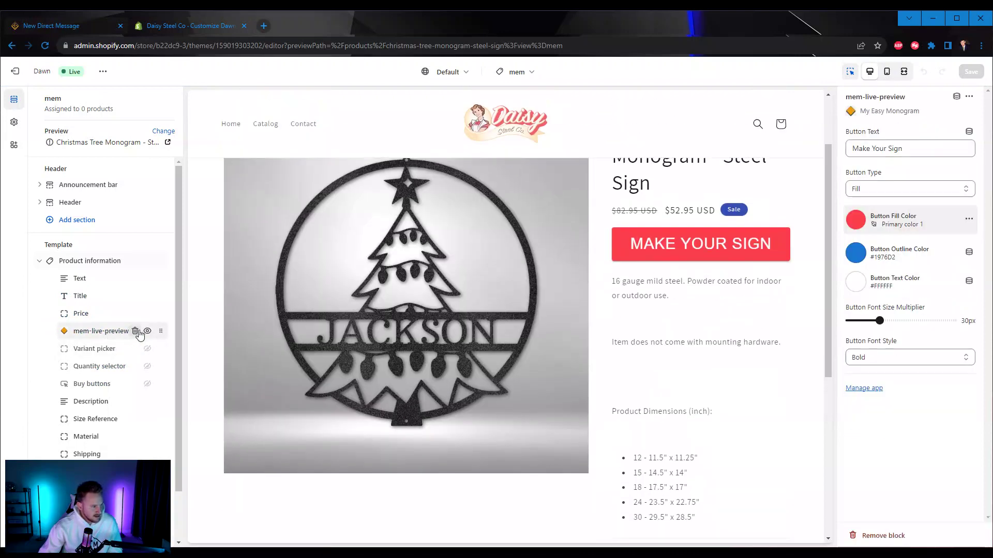
{"action": "left_click", "coordinate": [134, 331]}
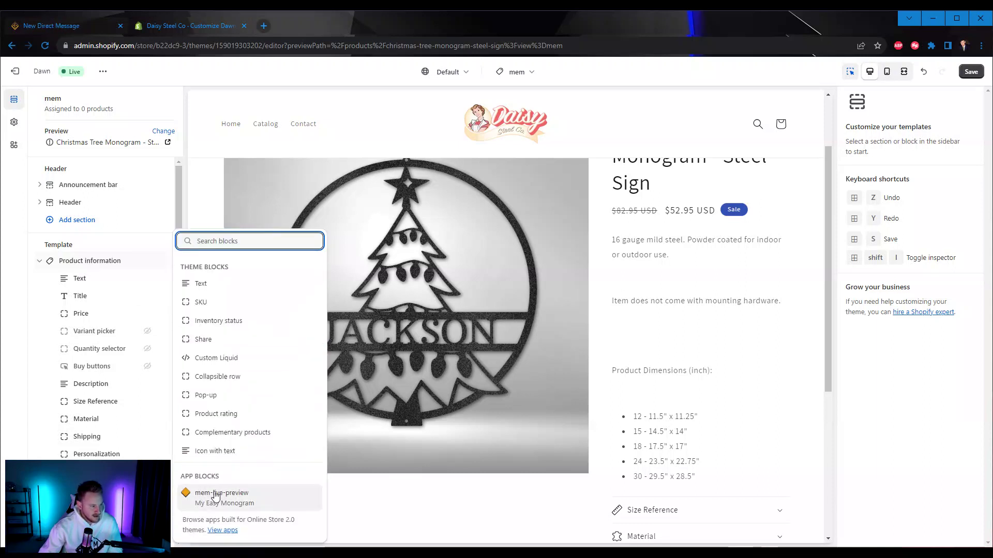
{"action": "left_click", "coordinate": [215, 496]}
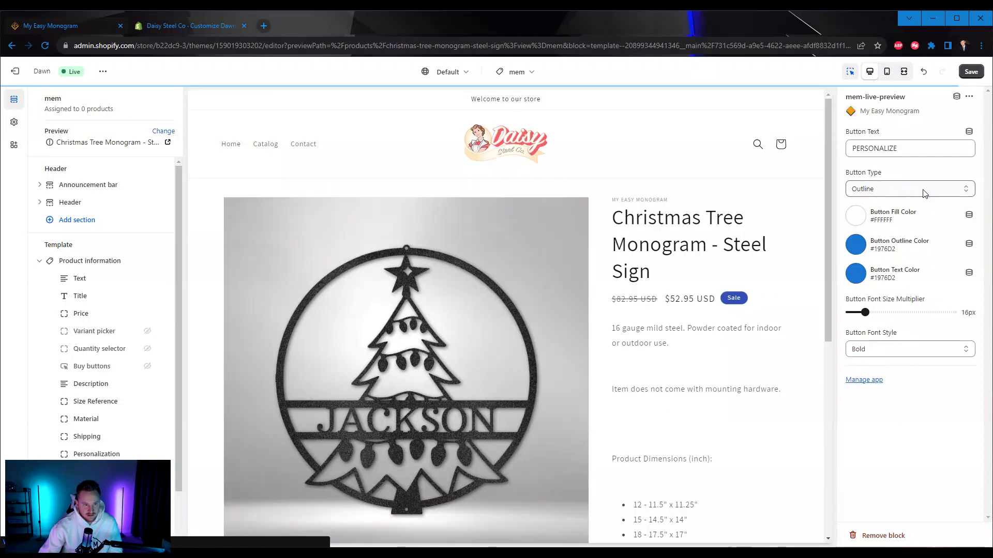
Step: Set the block's Button Type to Fill and move it above Buy buttons
{"action": "left_click", "coordinate": [875, 189]}
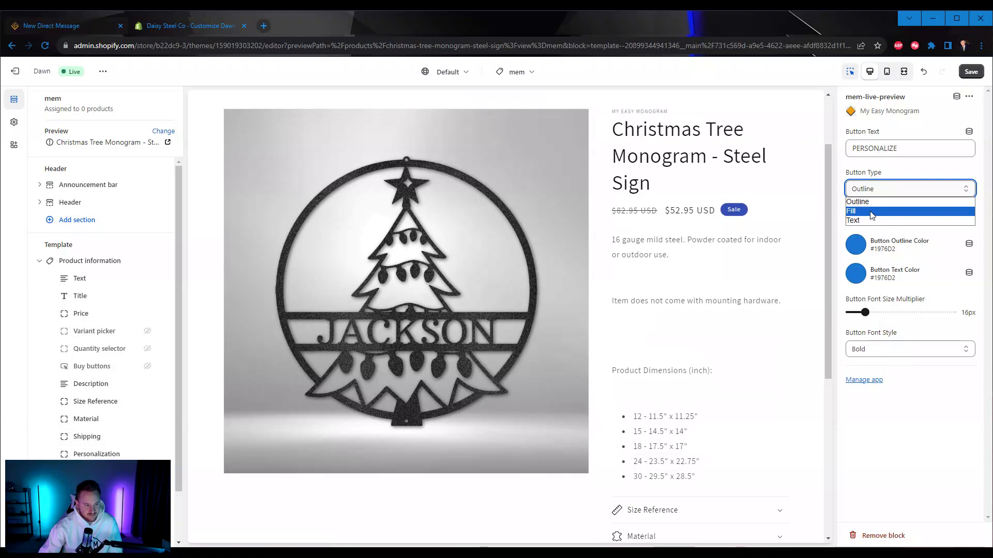
{"action": "key", "text": "Return"}
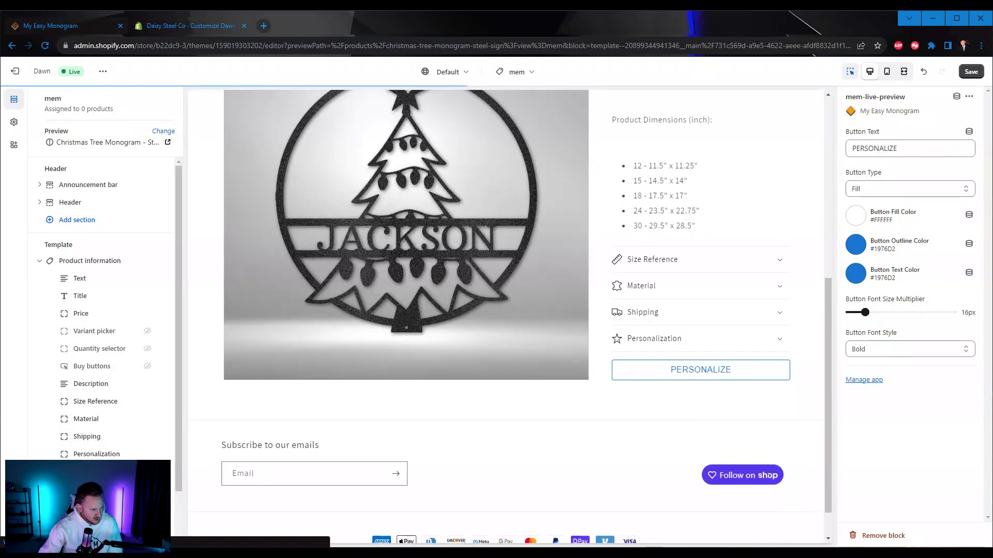
{"action": "left_click_drag", "start_coordinate": [167, 471], "coordinate": [148, 366]}
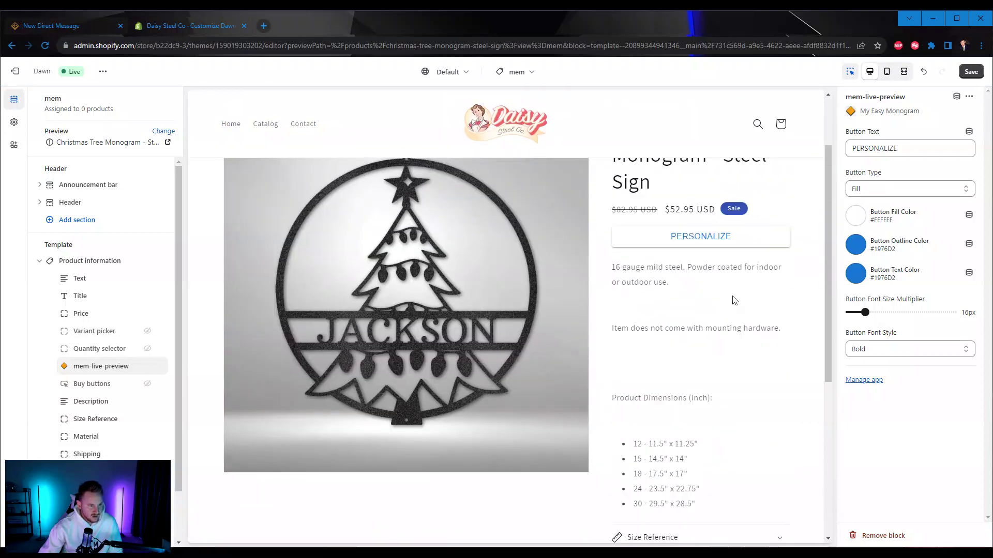
Step: Fill the button with Primary color 1, with white text at 25px font size
{"action": "left_click", "coordinate": [969, 216]}
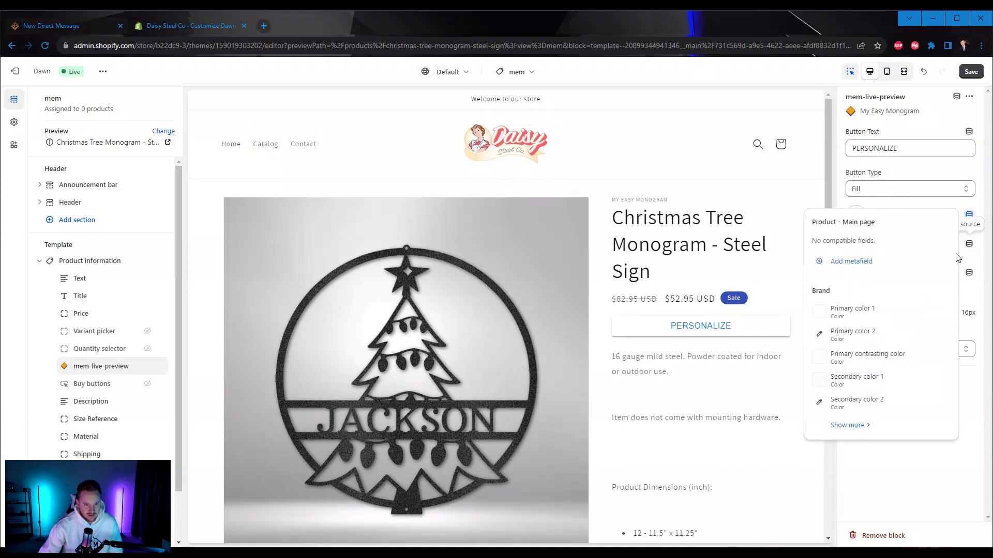
{"action": "left_click", "coordinate": [845, 317]}
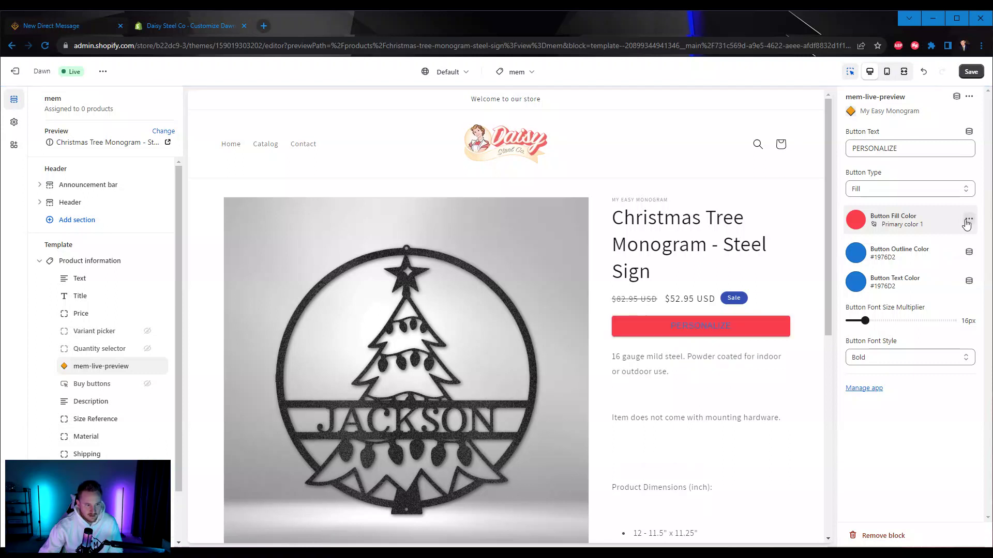
{"action": "left_click", "coordinate": [966, 286]}
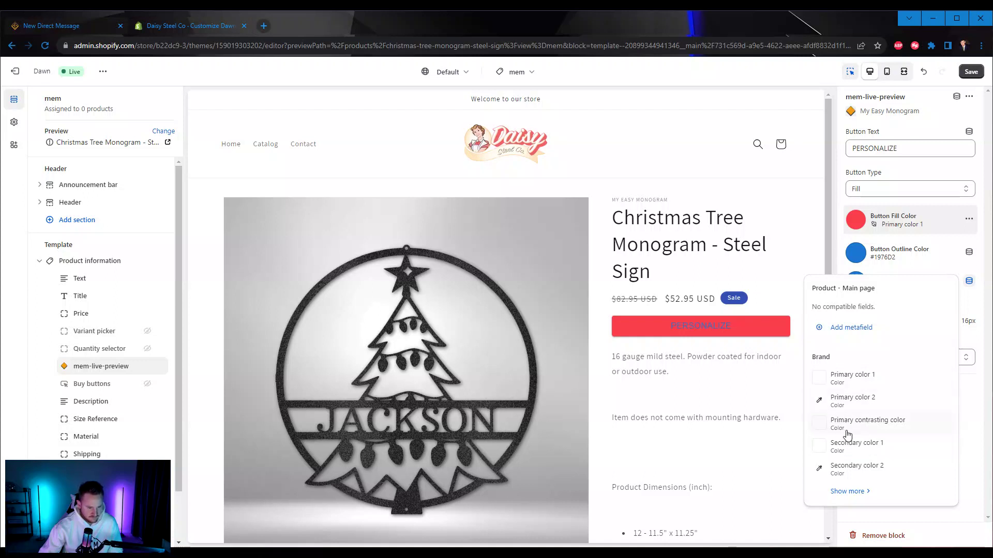
{"action": "left_click", "coordinate": [879, 273]}
{"action": "left_click", "coordinate": [868, 287]}
{"action": "left_click", "coordinate": [857, 239]}
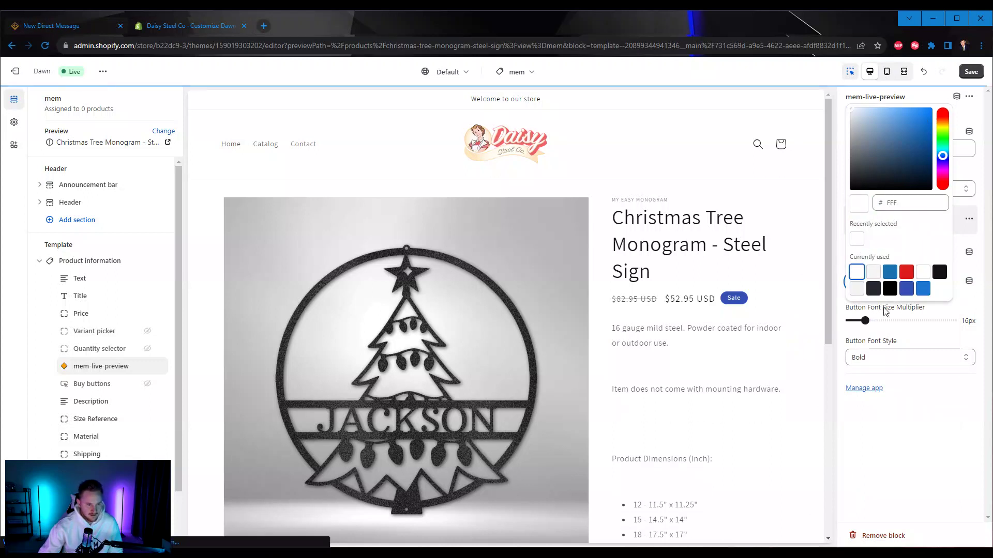
{"action": "left_click", "coordinate": [876, 321]}
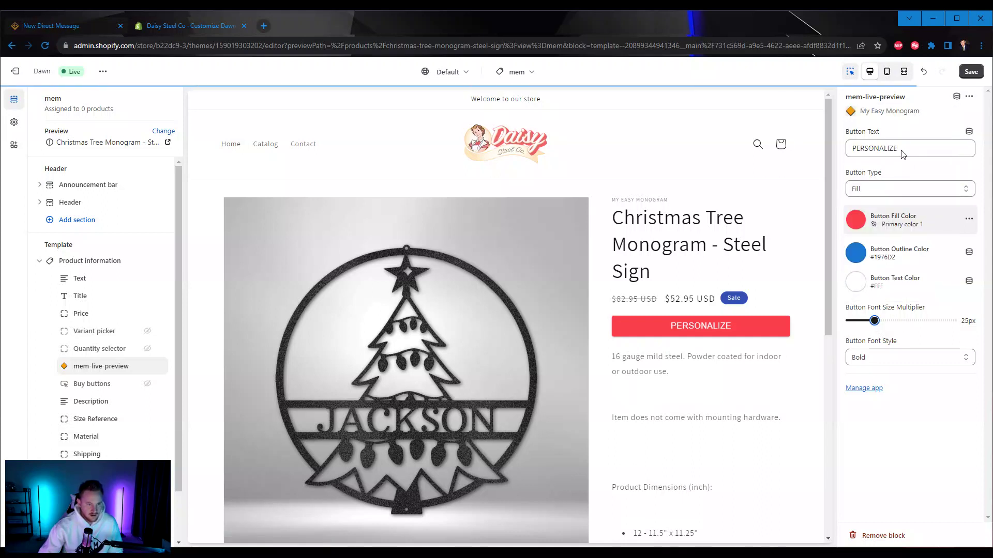
Step: Change the button label to 'Make Your Sign' and save the template
{"action": "left_click_drag", "start_coordinate": [898, 149], "coordinate": [839, 157]}
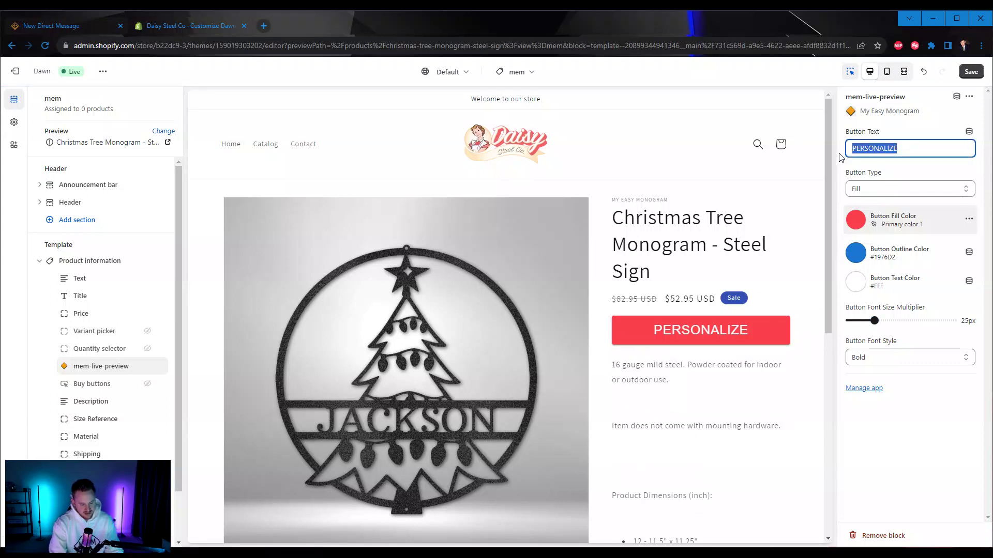
{"action": "type", "text": "Make Your Sign"}
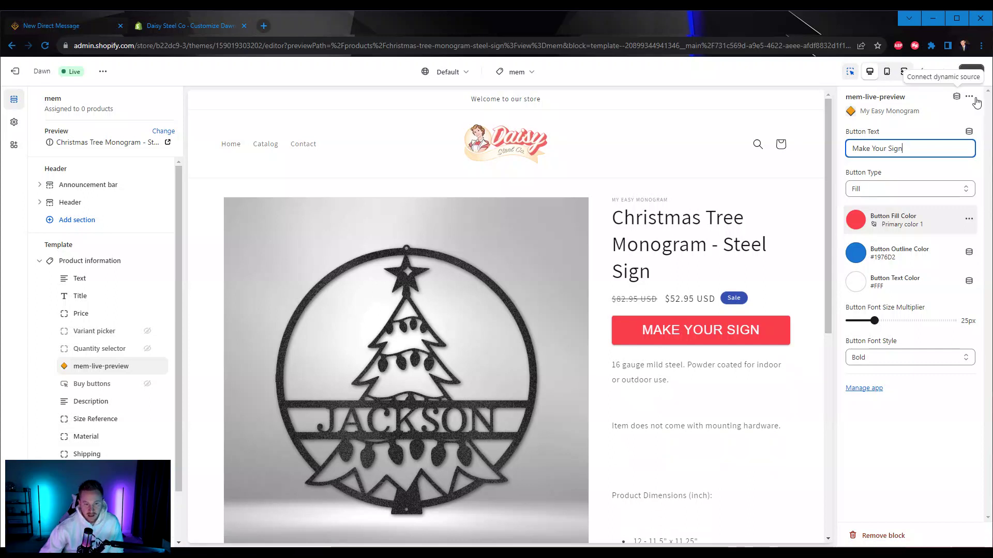
{"action": "left_click", "coordinate": [962, 71]}
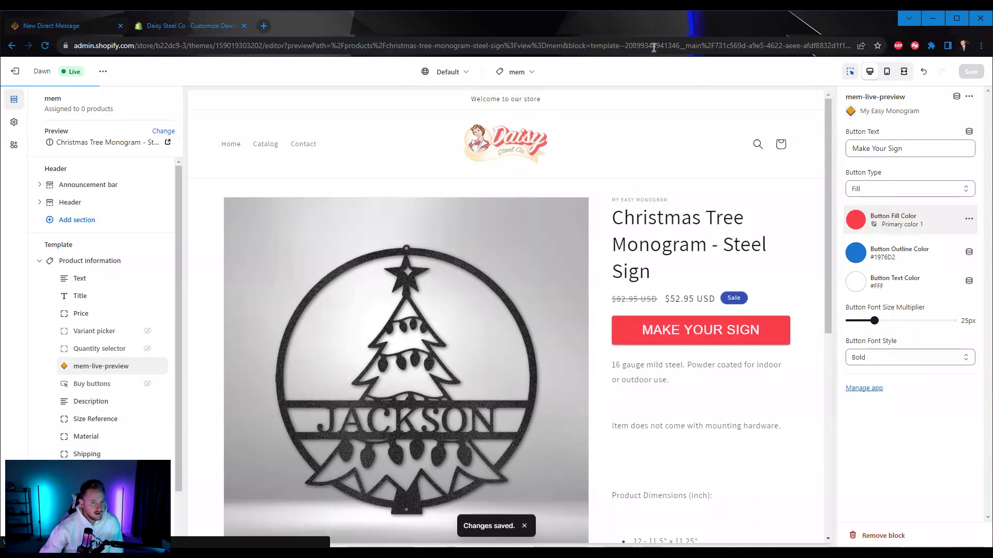
{"action": "left_click", "coordinate": [259, 27]}
Step: Open the live daisysteelco.com storefront and the Christmas Tree Monogram product page
{"action": "type", "text": "daisysteelco.com"}
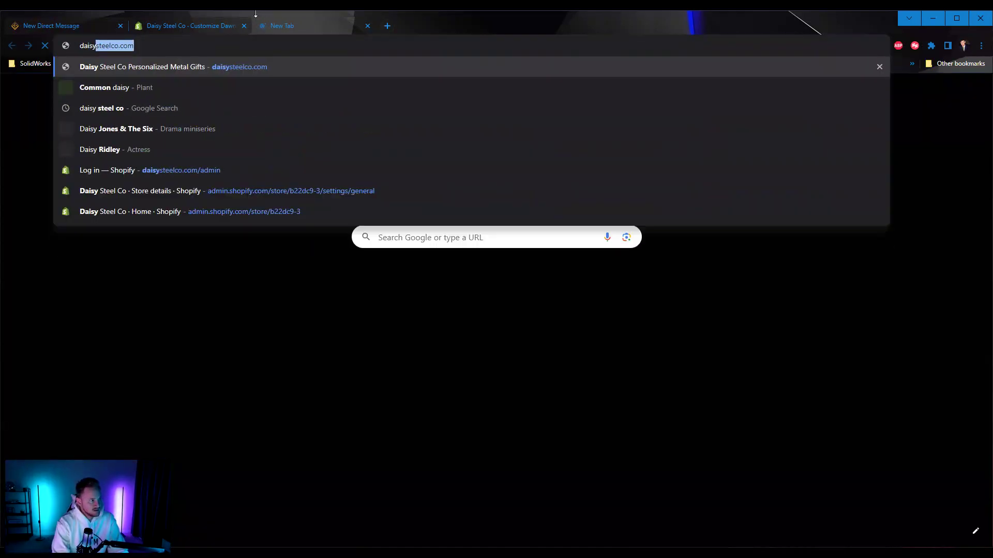
{"action": "key", "text": "Return"}
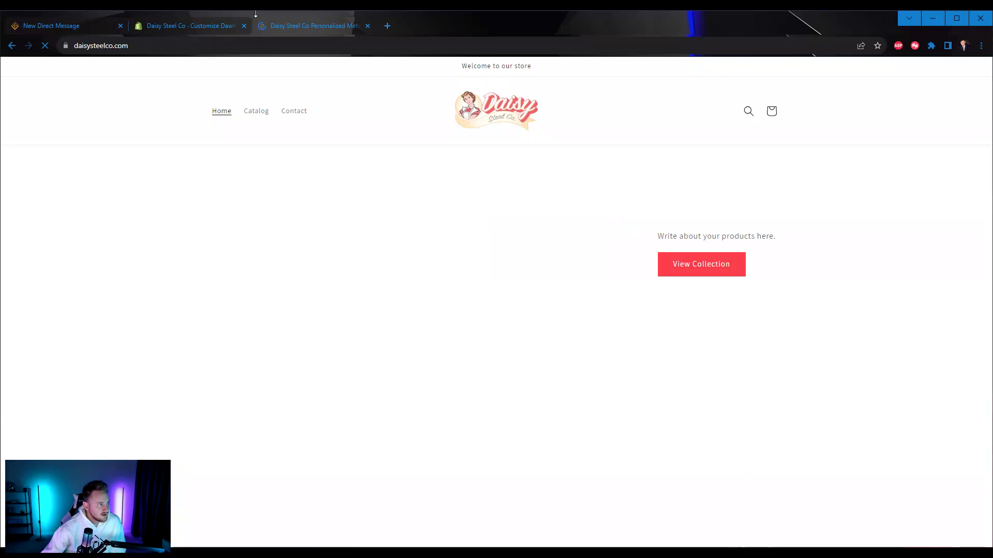
{"action": "scroll", "coordinate": [200, 359], "scroll_direction": "down", "scroll_amount": 2}
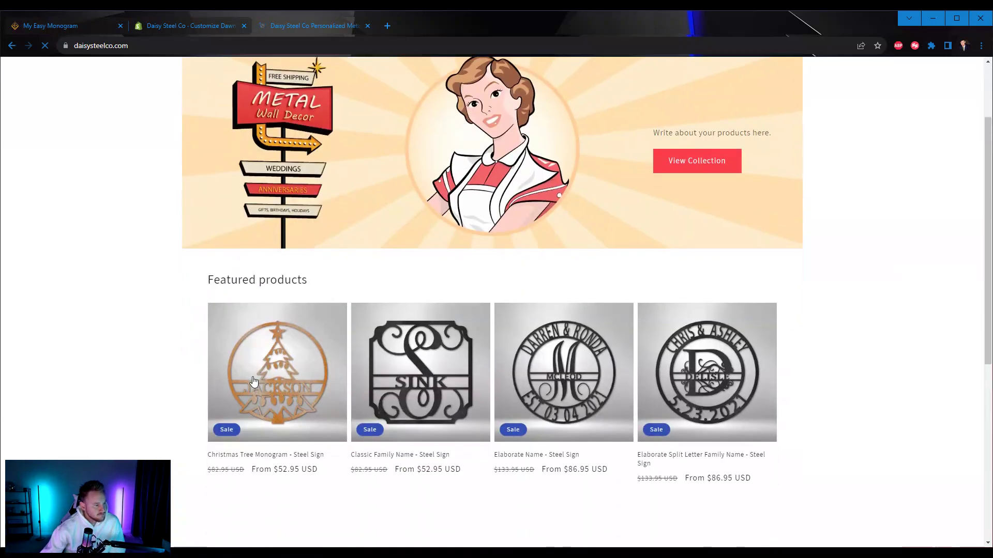
{"action": "left_click", "coordinate": [288, 387]}
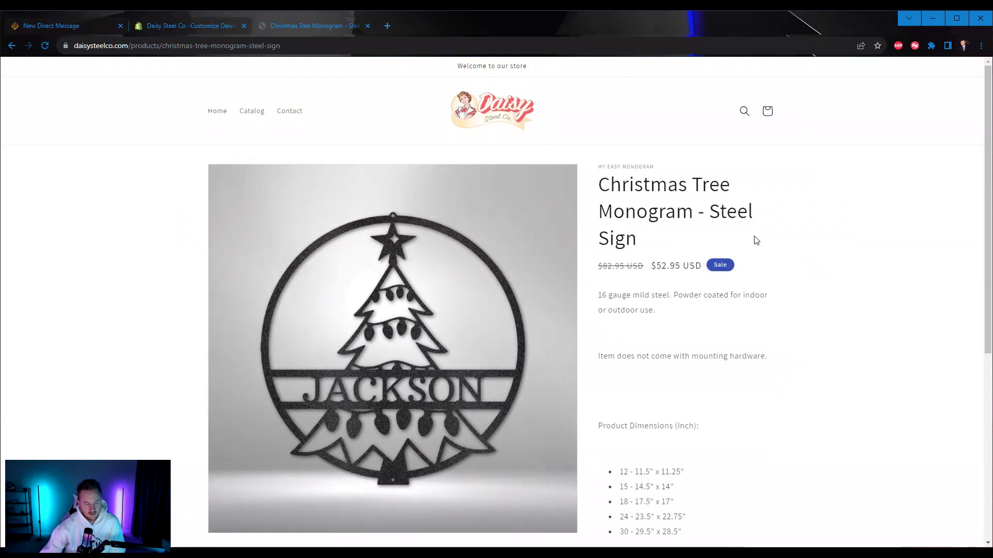
Step: Test MAKE YOUR SIGN: choose Black, enter name TESTING, reach quantity, then close
{"action": "scroll", "coordinate": [590, 269], "scroll_direction": "down", "scroll_amount": 4}
{"action": "scroll", "coordinate": [591, 273], "scroll_direction": "up", "scroll_amount": 4}
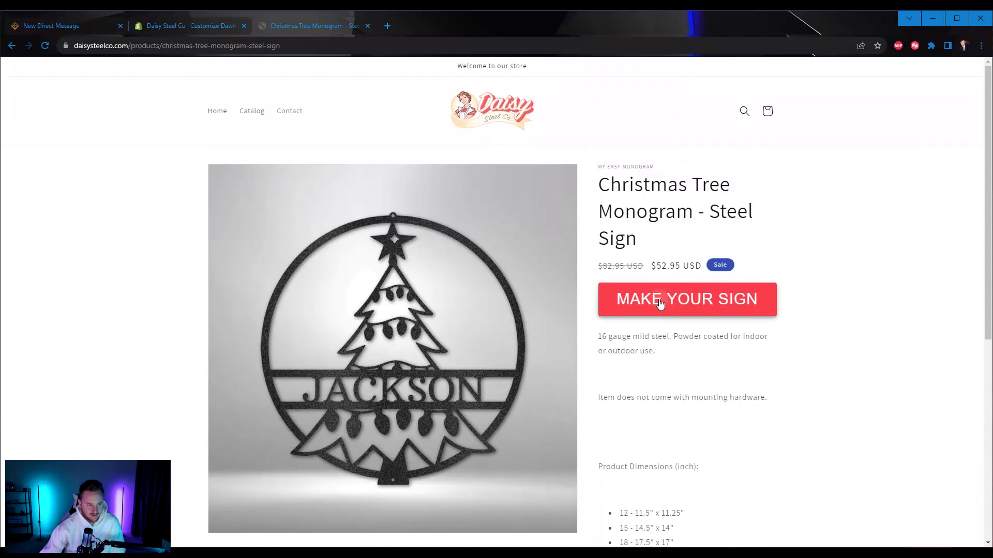
{"action": "left_click", "coordinate": [659, 299]}
{"action": "left_click", "coordinate": [562, 419]}
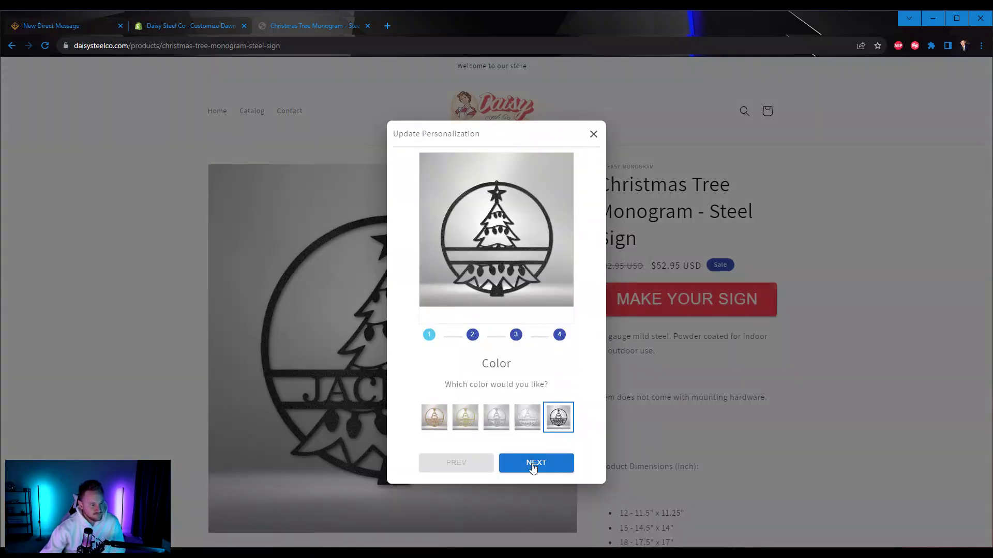
{"action": "left_click", "coordinate": [535, 463]}
{"action": "left_click", "coordinate": [534, 457]}
{"action": "left_click", "coordinate": [524, 421]}
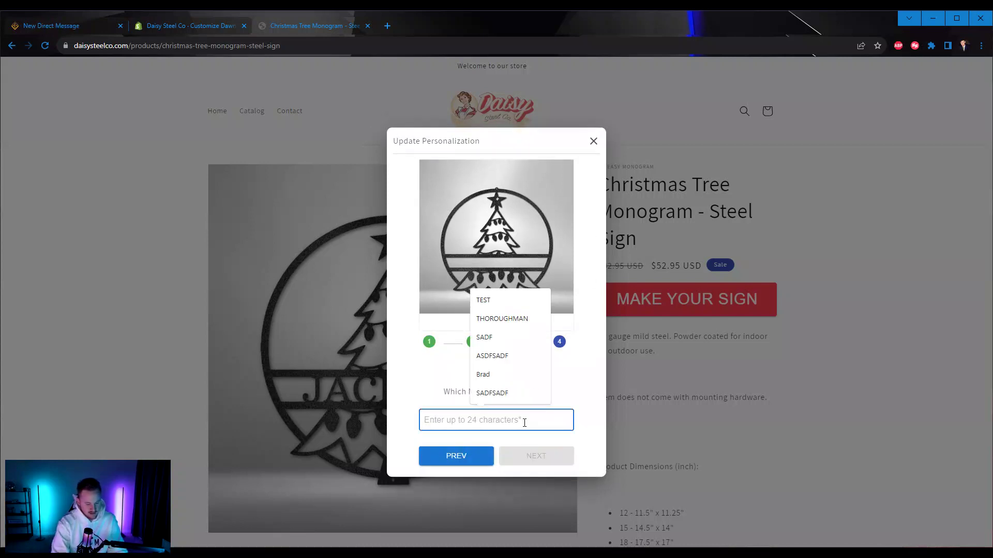
{"action": "type", "text": "TESTING"}
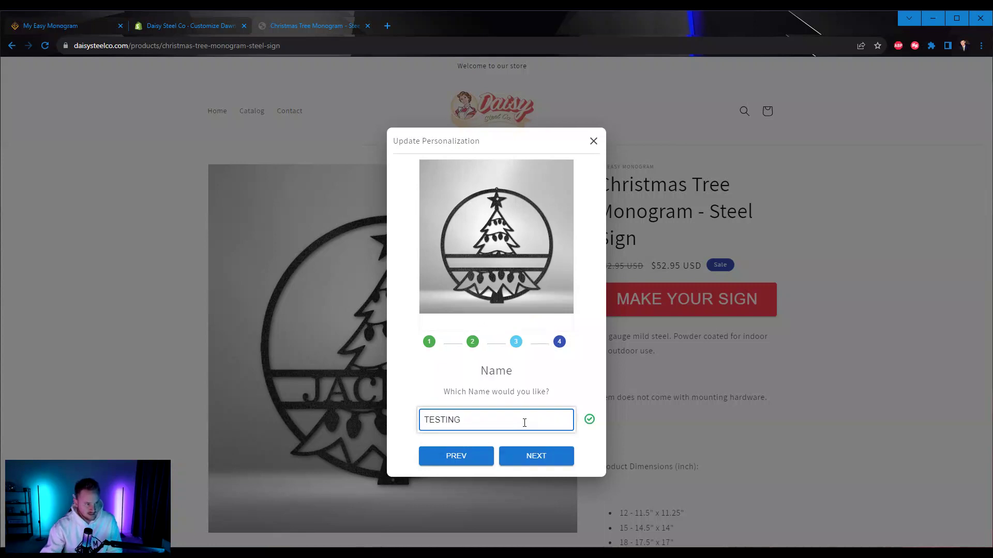
{"action": "left_click", "coordinate": [550, 460]}
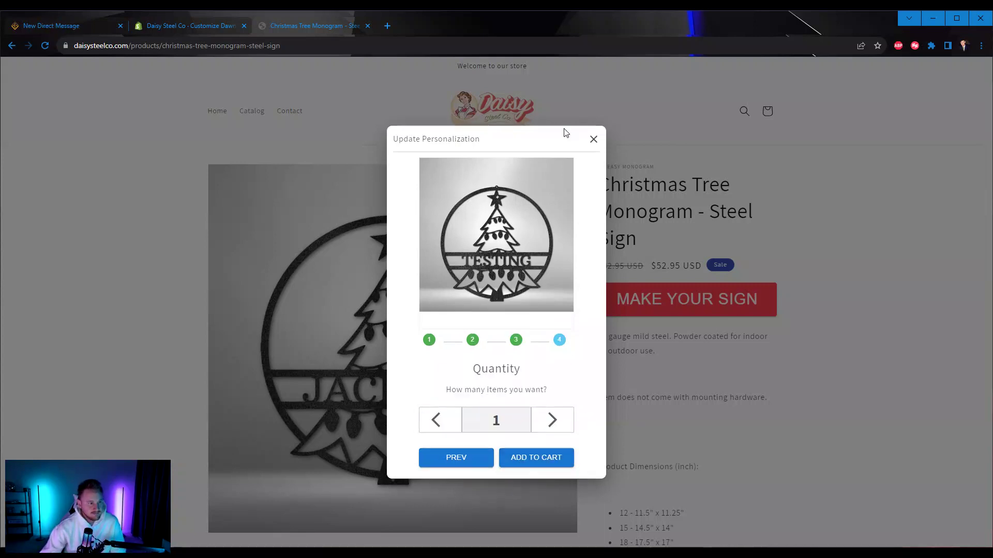
{"action": "left_click", "coordinate": [593, 142]}
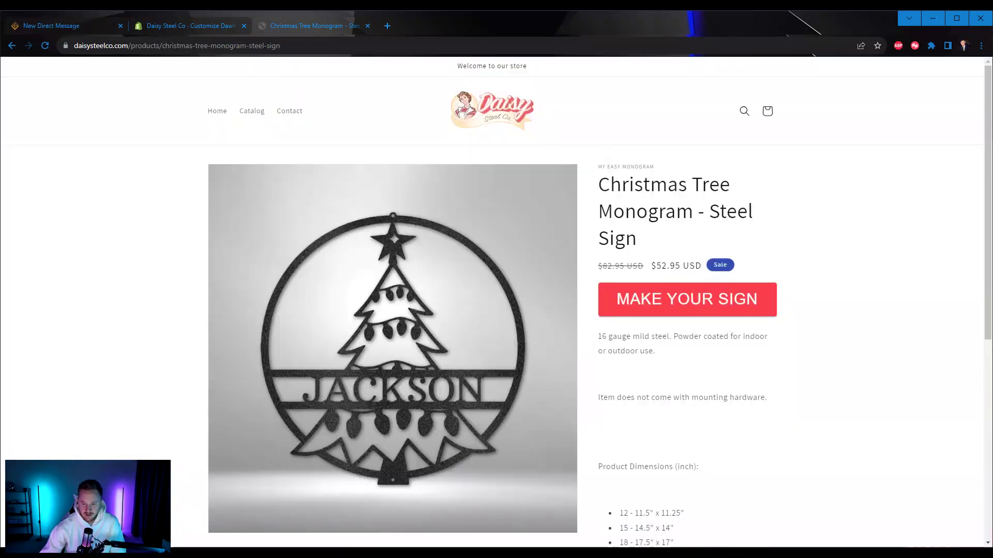